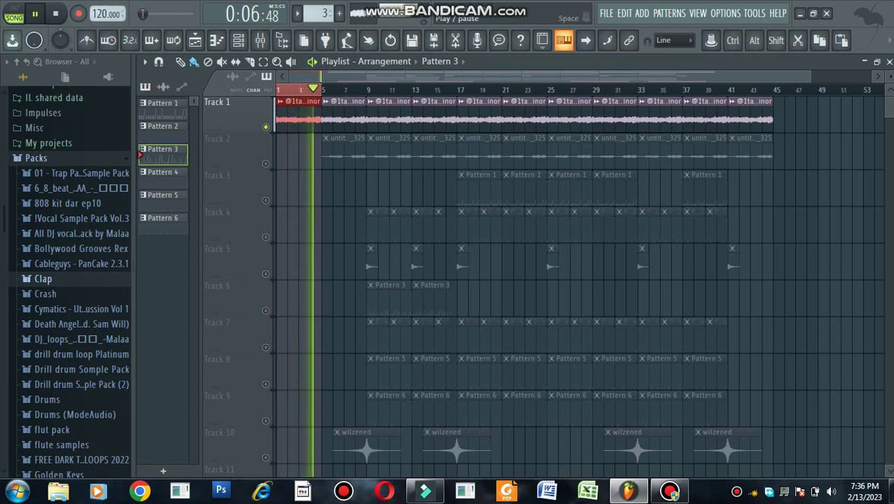
Step: Stop playback, clear the time selection over bars 1 to 5, and audition Track 2 in solo
{"action": "key", "text": "space"}
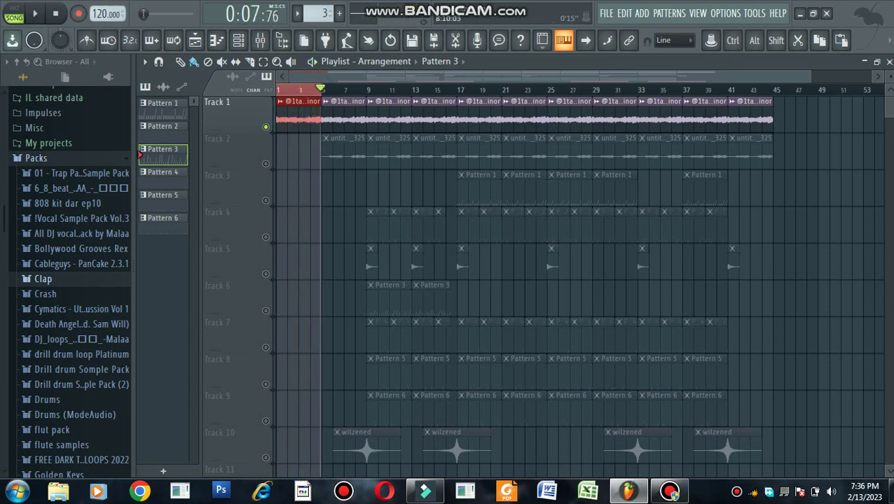
{"action": "key", "text": "ctrl+d"}
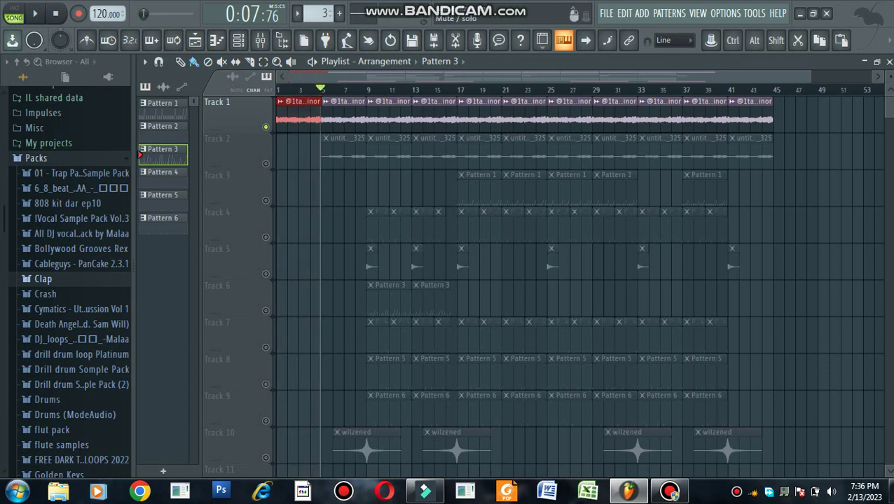
{"action": "right_click", "coordinate": [265, 164]}
{"action": "key", "text": "space"}
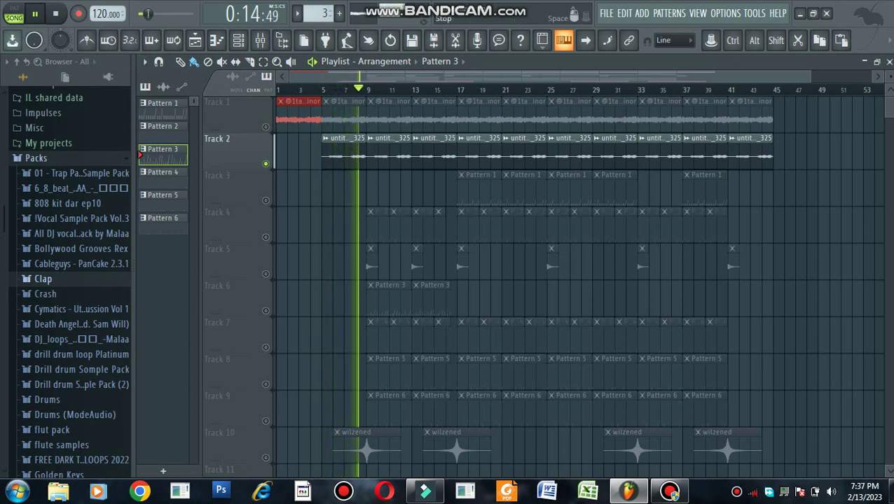
{"action": "key", "text": "space"}
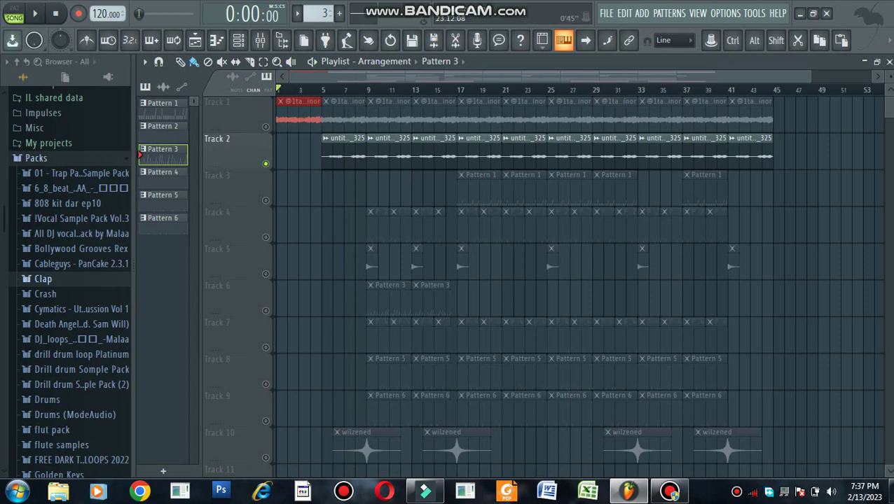
Step: Audition Track 3 in solo from bar 17 and examine Pattern 1's Wonda HH notes in the piano roll
{"action": "right_click", "coordinate": [265, 200]}
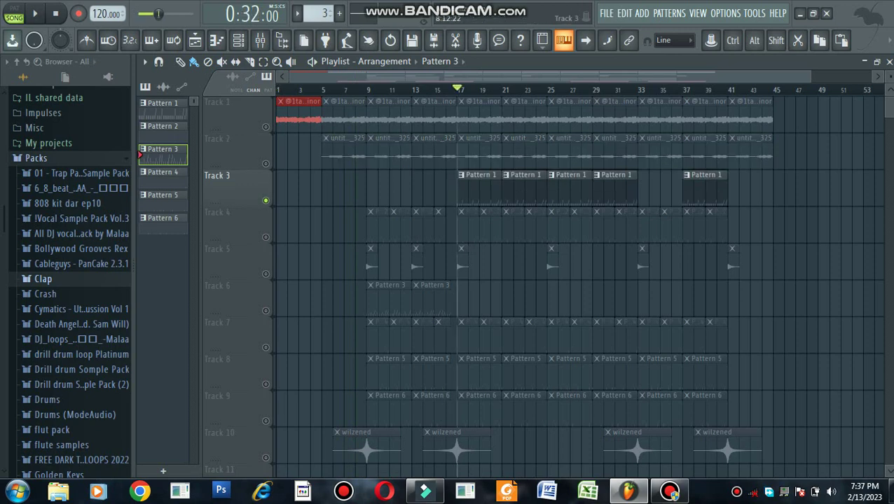
{"action": "key", "text": "space"}
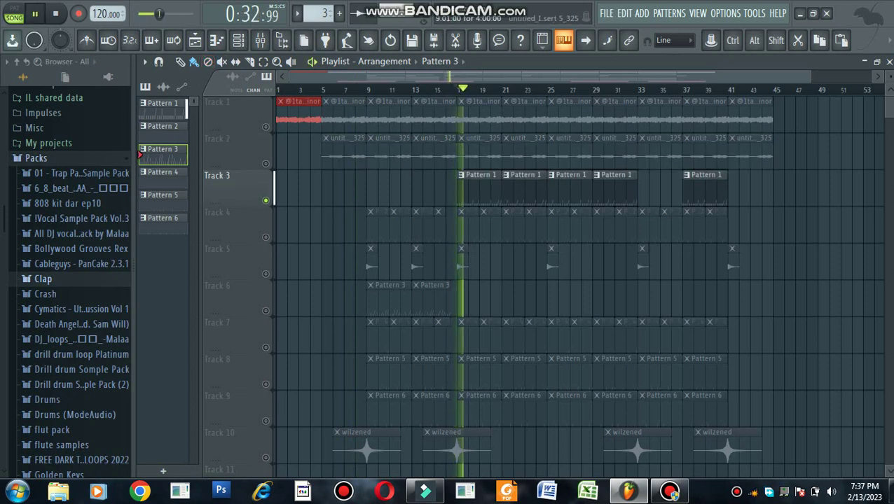
{"action": "double_click", "coordinate": [479, 190]}
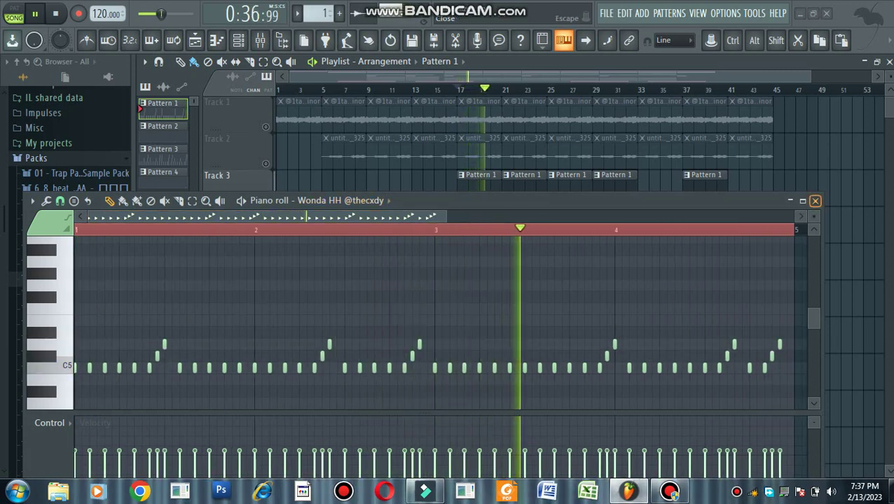
{"action": "left_click", "coordinate": [814, 201]}
{"action": "key", "text": "space"}
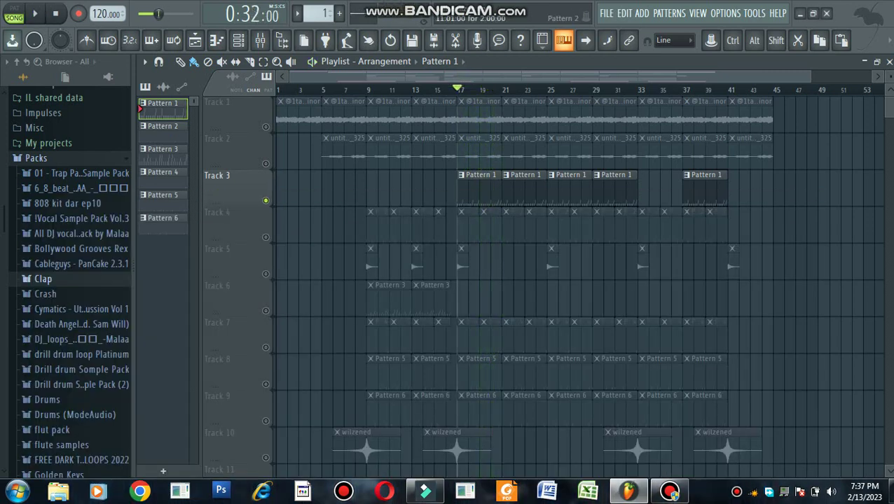
Step: Audition Track 4 in solo from bar 9 and examine Pattern 2's kick and clap steps in the channel rack
{"action": "right_click", "coordinate": [265, 238]}
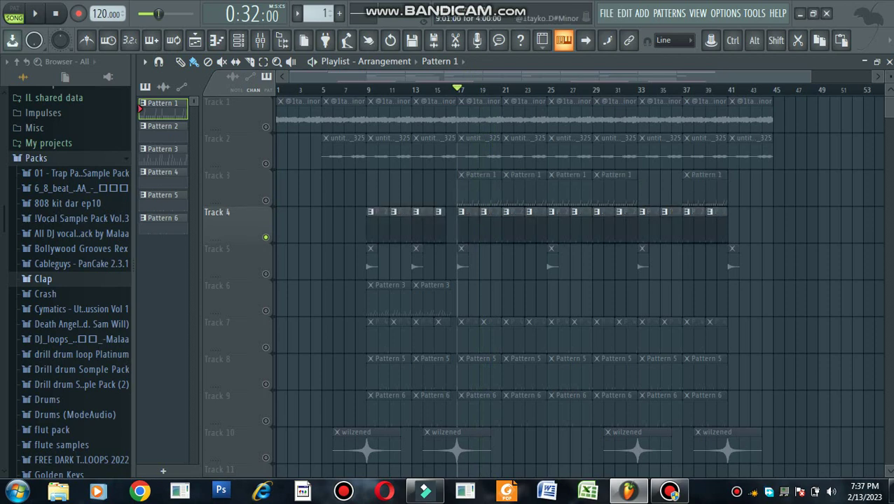
{"action": "key", "text": "space"}
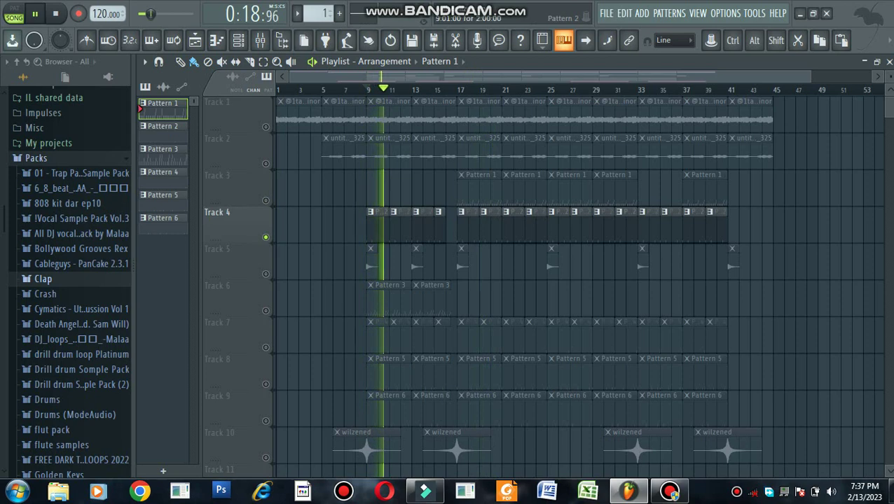
{"action": "left_click", "coordinate": [378, 227]}
{"action": "left_click", "coordinate": [238, 40]}
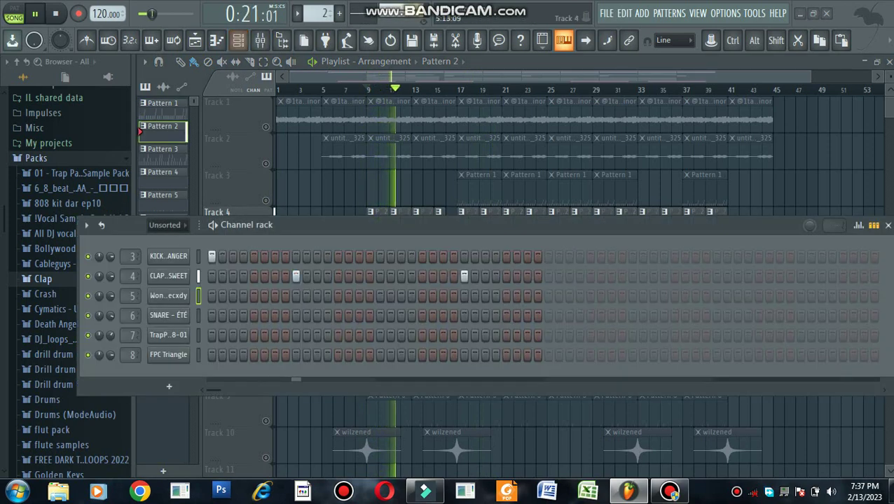
{"action": "left_click_drag", "start_coordinate": [448, 225], "coordinate": [285, 213]}
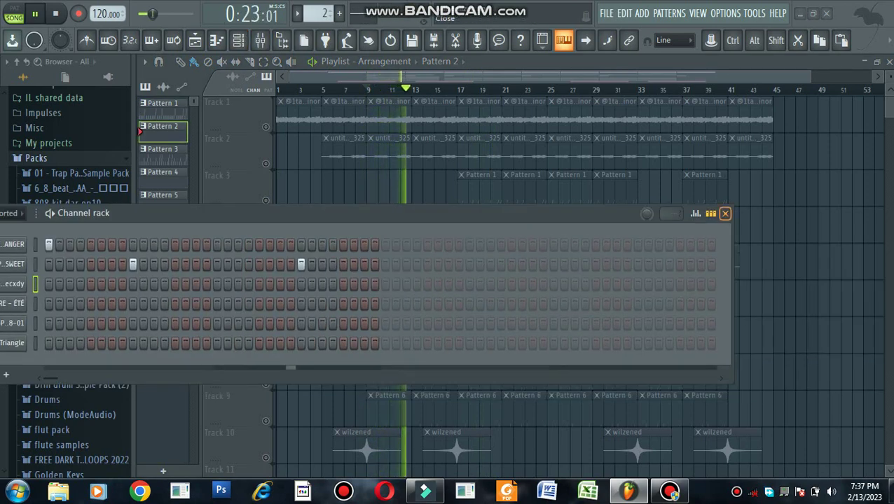
{"action": "left_click", "coordinate": [724, 213]}
{"action": "key", "text": "space"}
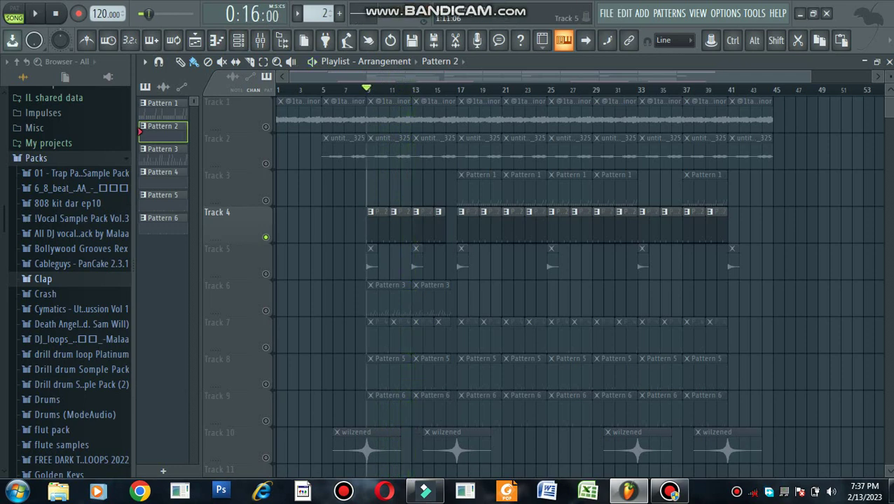
Step: Audition Track 5 and Track 6 in solo, and examine Pattern 3's Wonda HH notes in the piano roll
{"action": "key", "text": "space"}
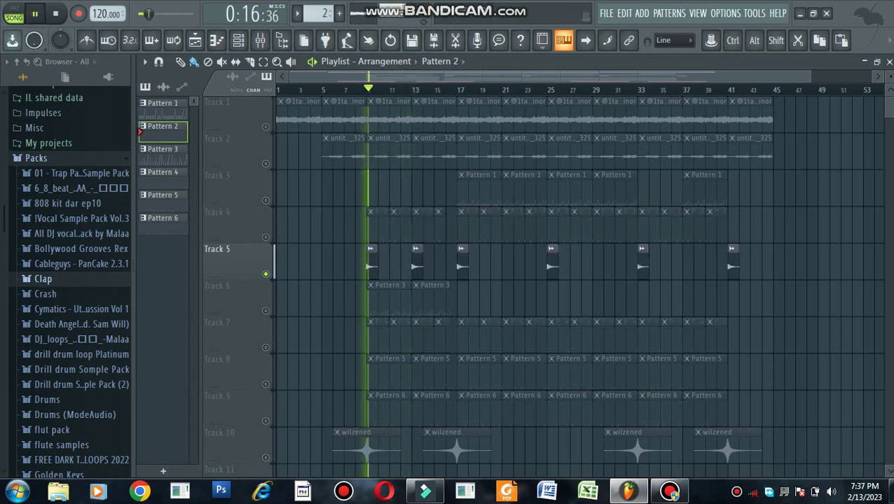
{"action": "key", "text": "space"}
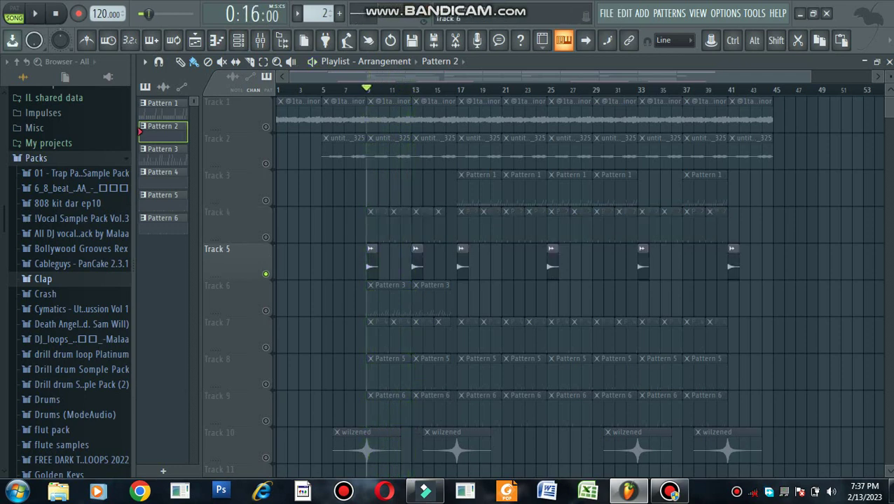
{"action": "key", "text": "space"}
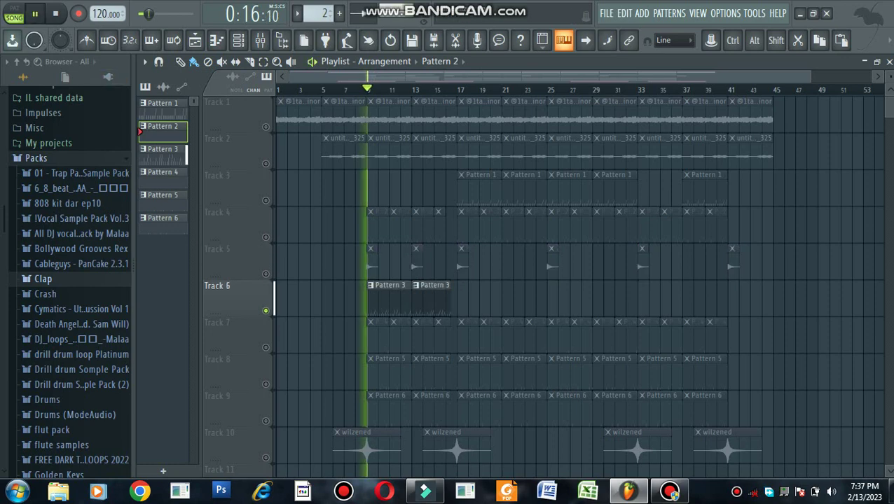
{"action": "double_click", "coordinate": [390, 300]}
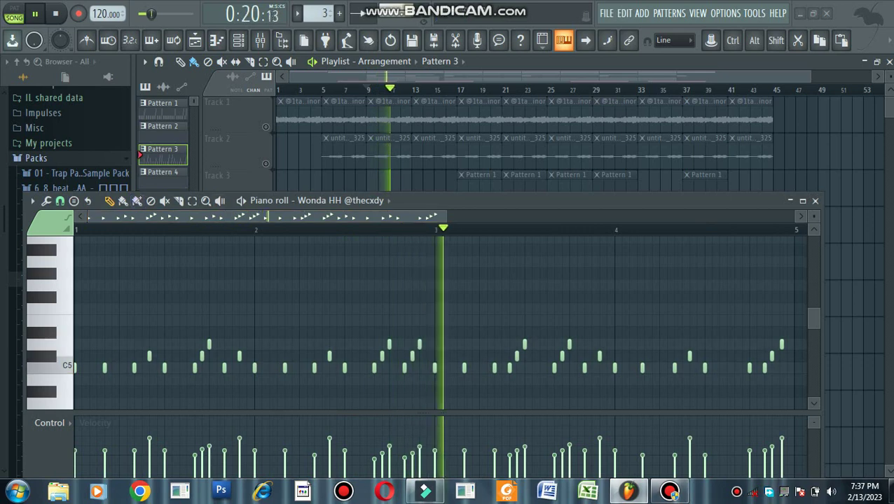
{"action": "left_click_drag", "start_coordinate": [445, 216], "coordinate": [498, 217]}
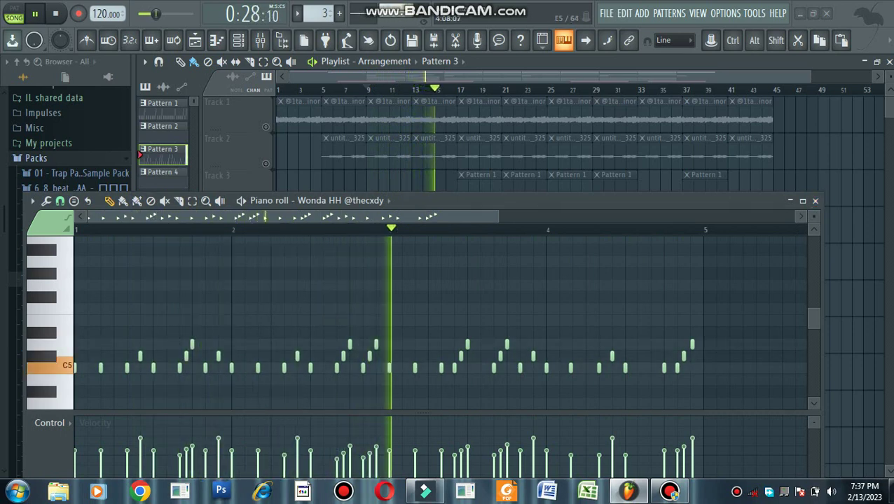
{"action": "scroll", "coordinate": [717, 229], "scroll_direction": "up", "scroll_amount": 2}
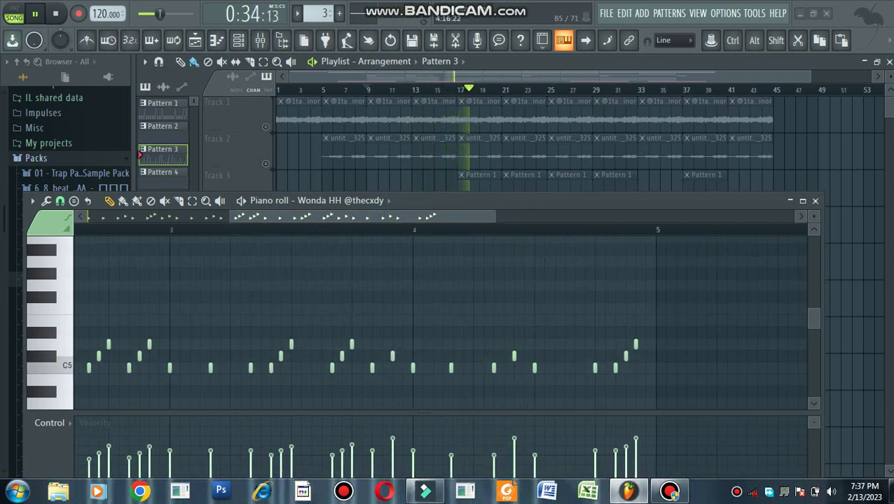
{"action": "left_click", "coordinate": [814, 200]}
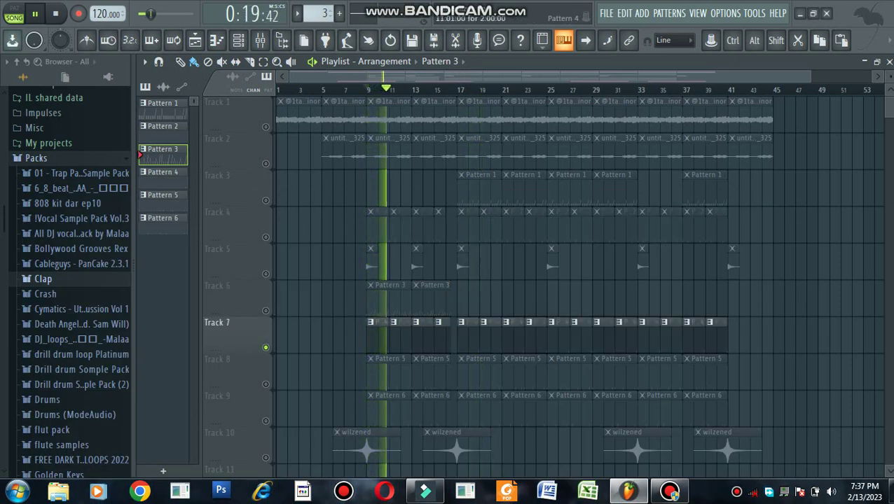
Step: Examine Pattern 4's snare steps in the channel rack while Track 7 plays in solo
{"action": "left_click", "coordinate": [162, 172]}
{"action": "left_click", "coordinate": [238, 40]}
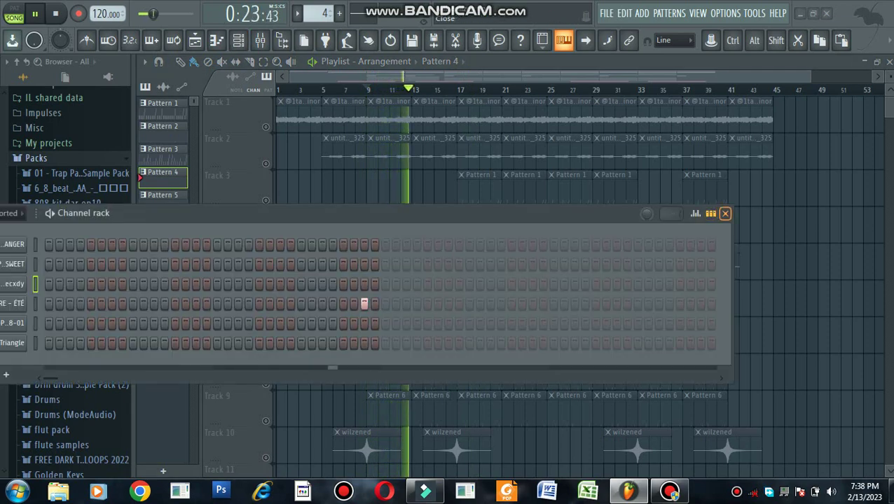
{"action": "key", "text": "F6"}
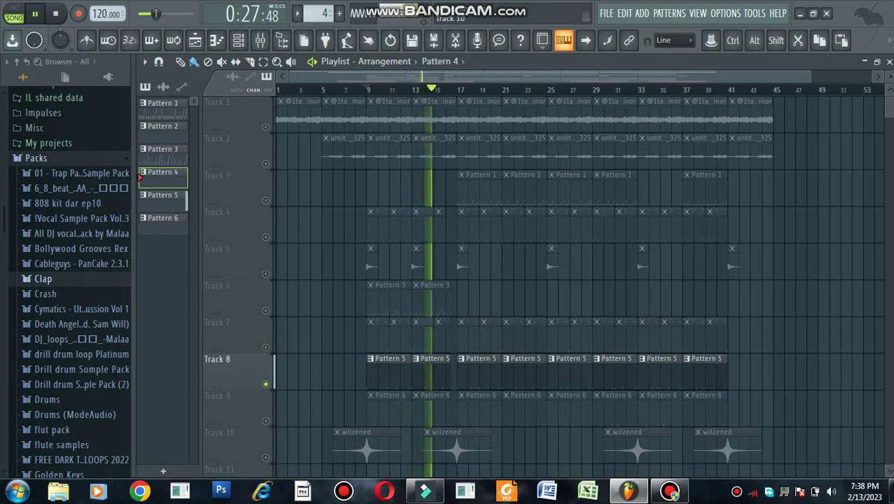
Step: Select Pattern 5 from Track 8 and examine its steps in the channel rack while the track plays in solo
{"action": "left_click", "coordinate": [390, 374]}
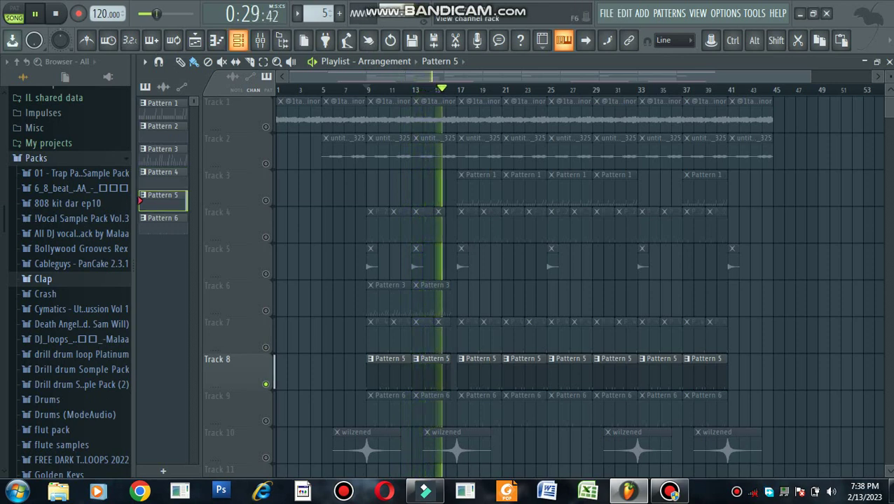
{"action": "left_click", "coordinate": [238, 41]}
{"action": "left_click", "coordinate": [725, 213]}
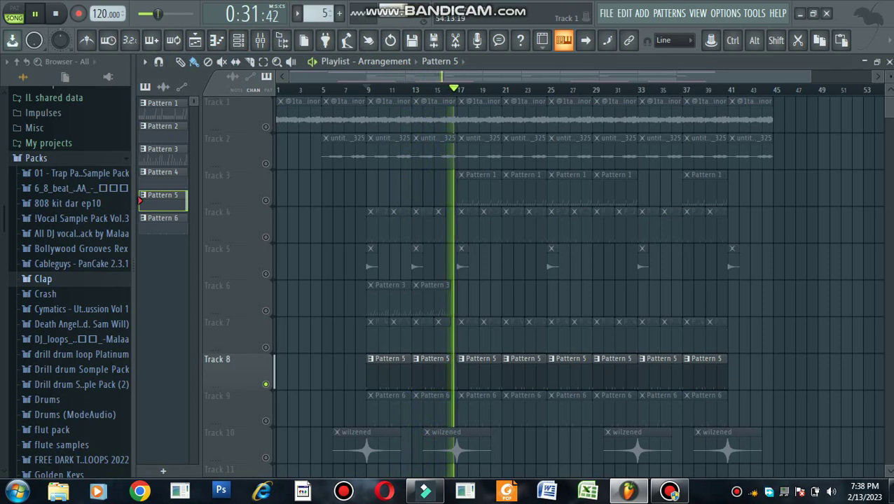
Step: Audition Track 9 in solo from bar 9 and examine Pattern 6's FPC Triangle steps in the channel rack
{"action": "scroll", "coordinate": [456, 200], "scroll_direction": "down", "scroll_amount": 4}
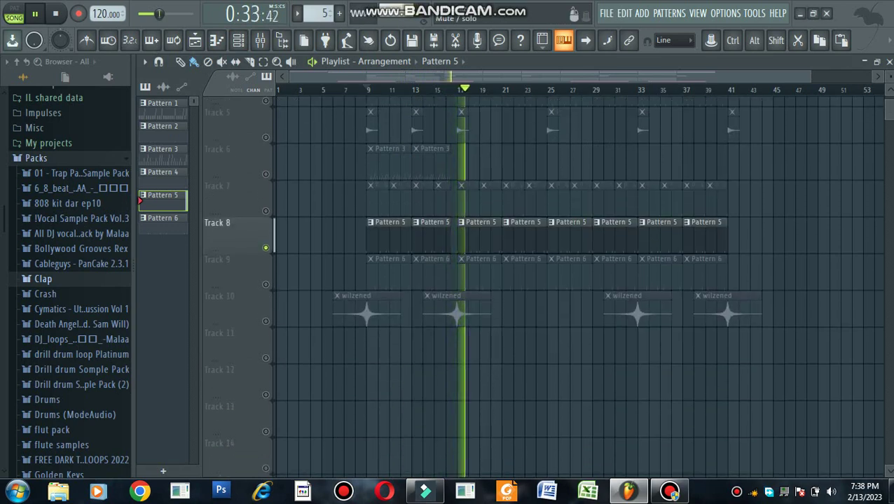
{"action": "right_click", "coordinate": [266, 284]}
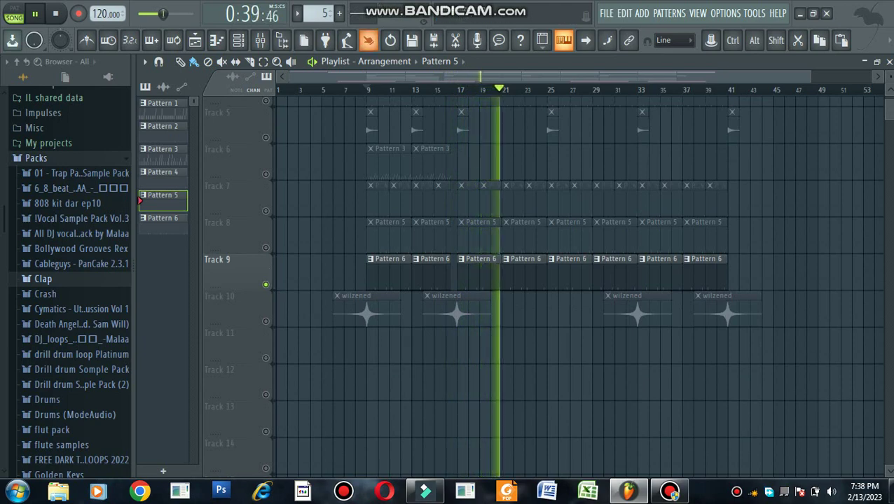
{"action": "left_click", "coordinate": [365, 89]}
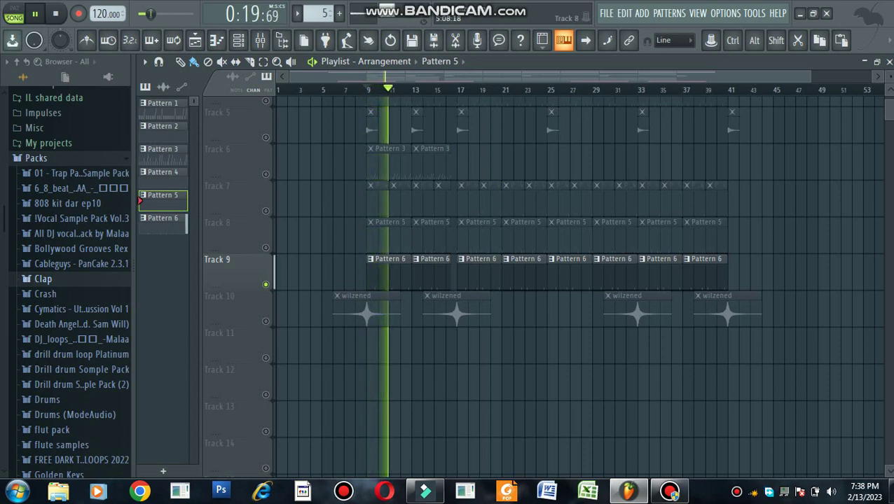
{"action": "left_click", "coordinate": [162, 223]}
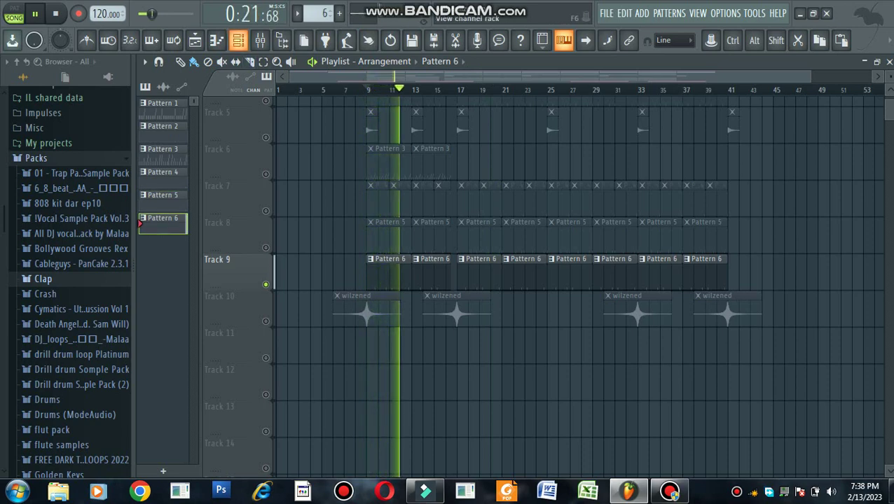
{"action": "left_click", "coordinate": [238, 40]}
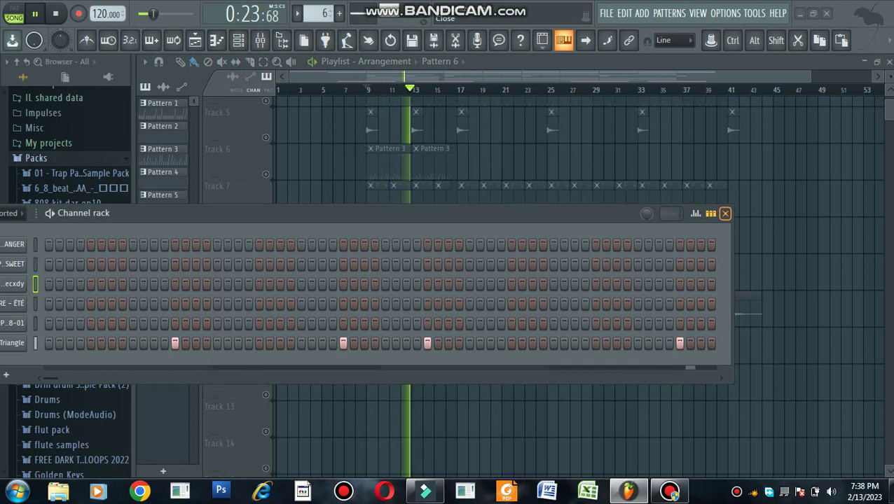
{"action": "left_click", "coordinate": [725, 213]}
{"action": "left_click", "coordinate": [56, 13]}
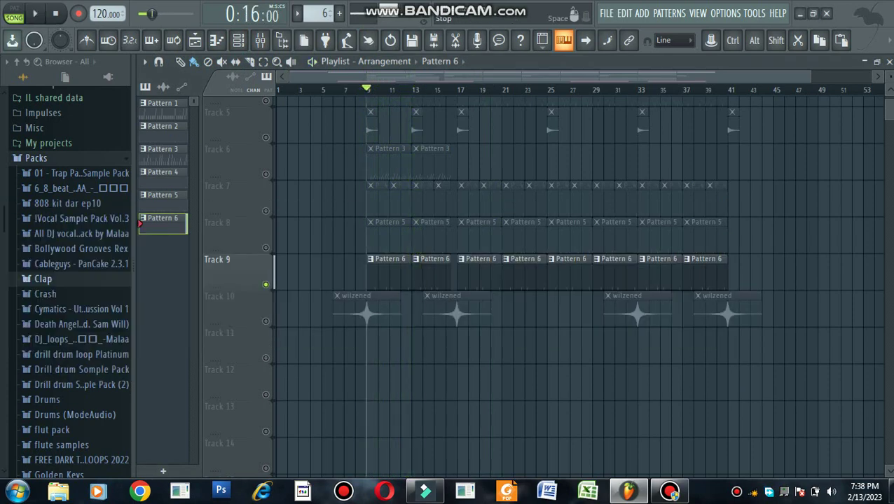
Step: Audition the wilzened clips on Track 10 in solo from bar 7
{"action": "right_click", "coordinate": [266, 321]}
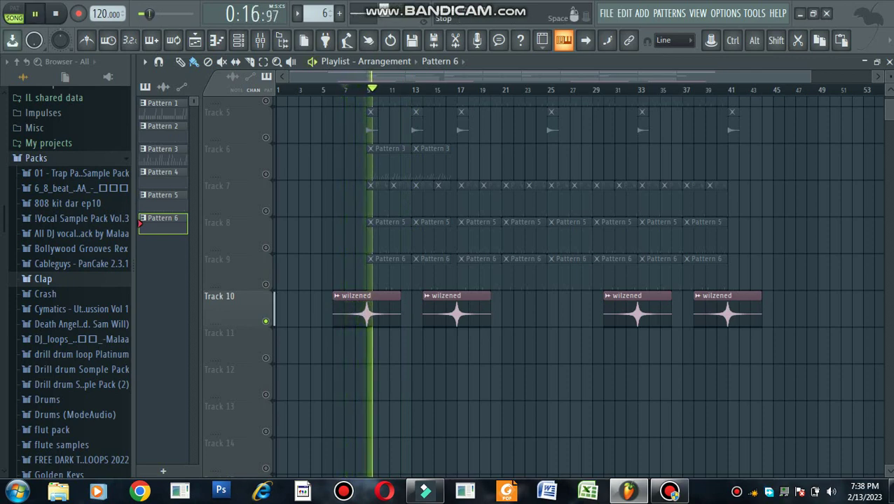
{"action": "key", "text": "space"}
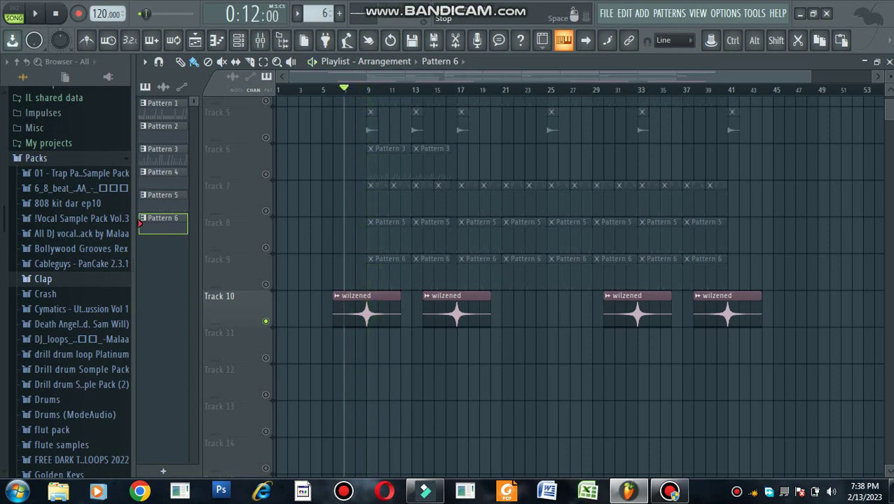
Step: Return to the start of the track list and solo Track 1 in the playlist
{"action": "scroll", "coordinate": [578, 284], "scroll_direction": "up", "scroll_amount": 4}
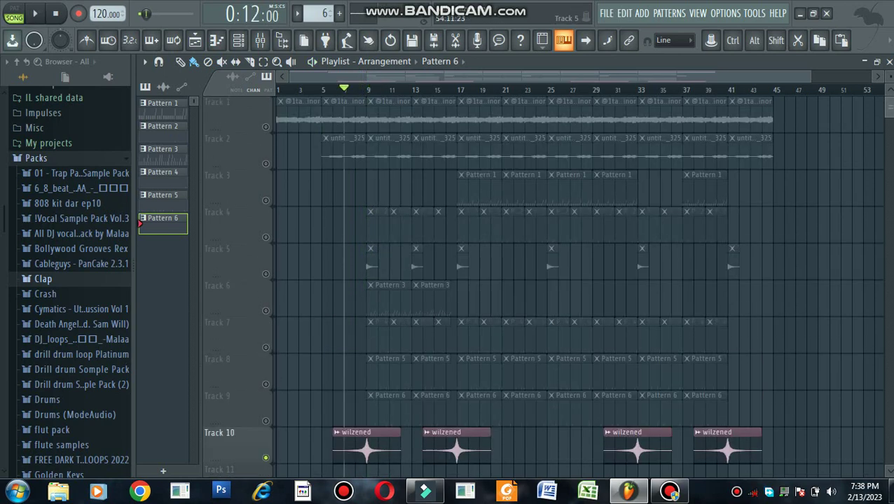
{"action": "right_click", "coordinate": [265, 127]}
{"action": "right_click", "coordinate": [265, 126]}
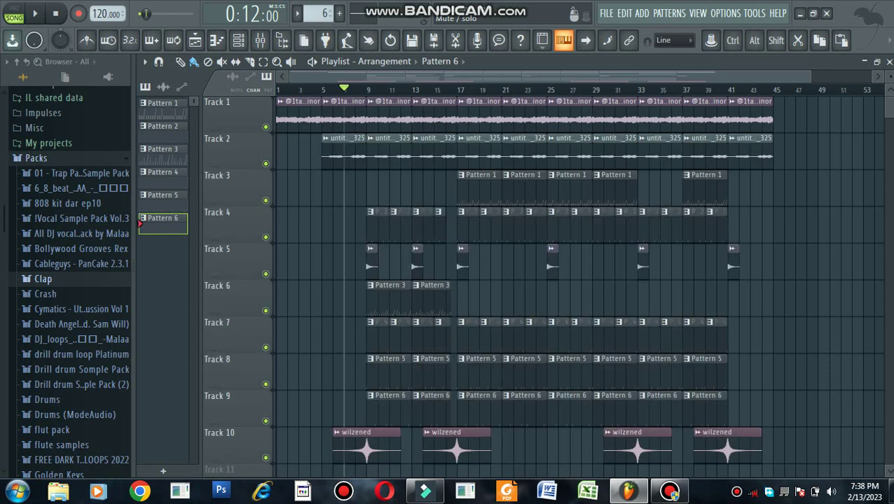
{"action": "right_click", "coordinate": [265, 127]}
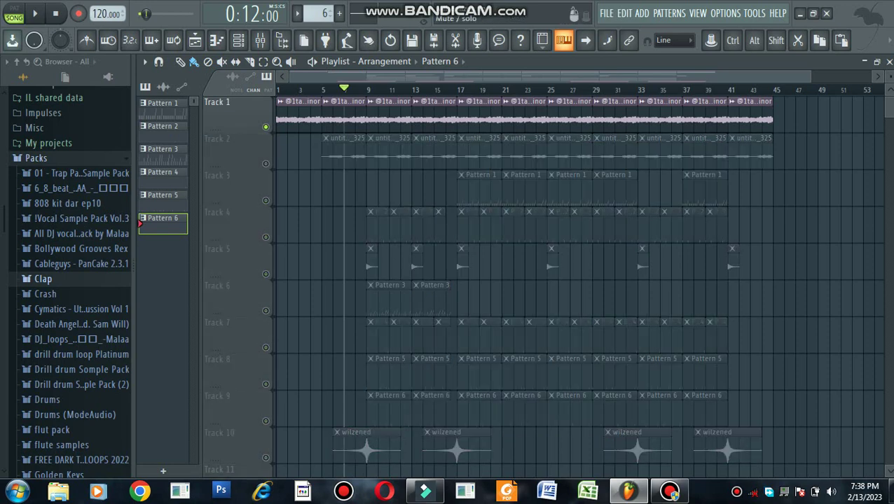
Step: Play the song from bar 7 and unmute Tracks 2, 4, 5 and 10 alongside Track 1
{"action": "left_click", "coordinate": [265, 163]}
{"action": "left_click", "coordinate": [265, 237]}
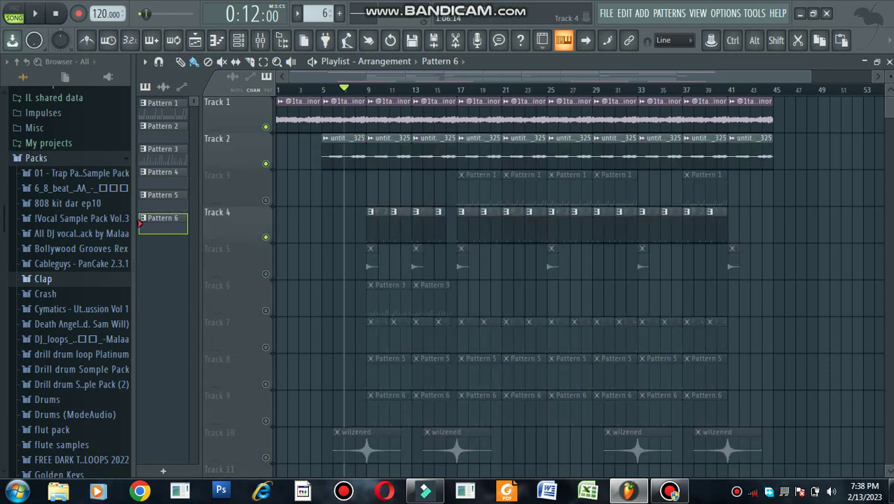
{"action": "key", "text": "space"}
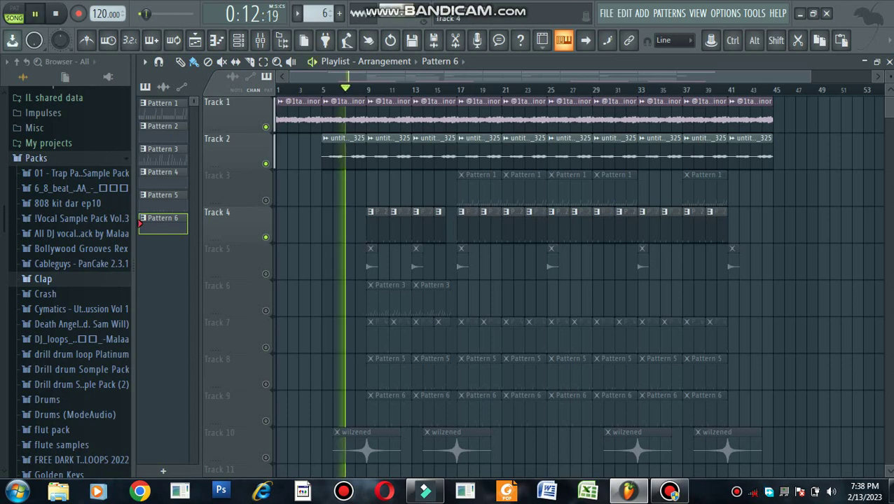
{"action": "left_click", "coordinate": [265, 274]}
{"action": "left_click", "coordinate": [265, 458]}
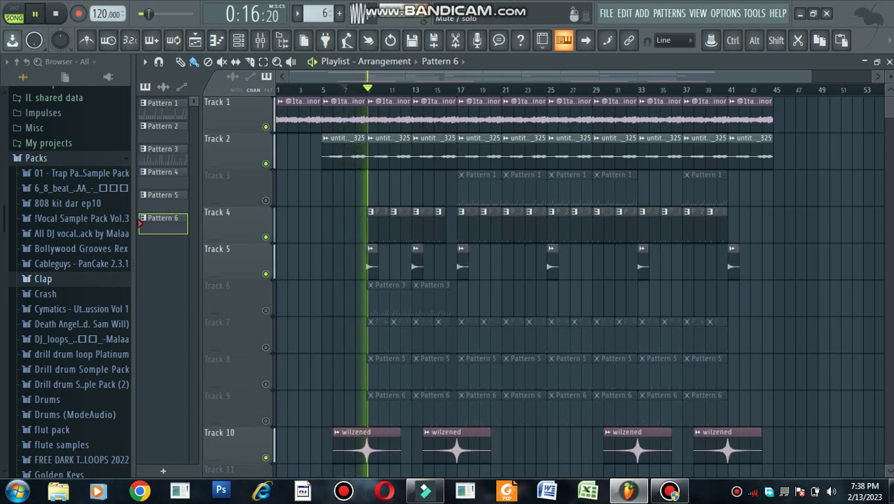
Step: Unmute Tracks 6, 7, 8, 9 and 3 one by one while the song plays
{"action": "left_click", "coordinate": [265, 311]}
{"action": "left_click", "coordinate": [265, 311]}
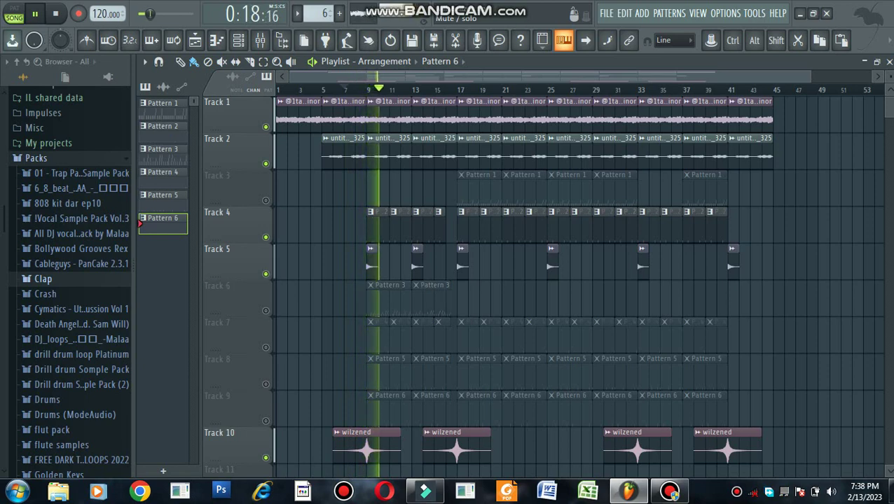
{"action": "left_click", "coordinate": [265, 311]}
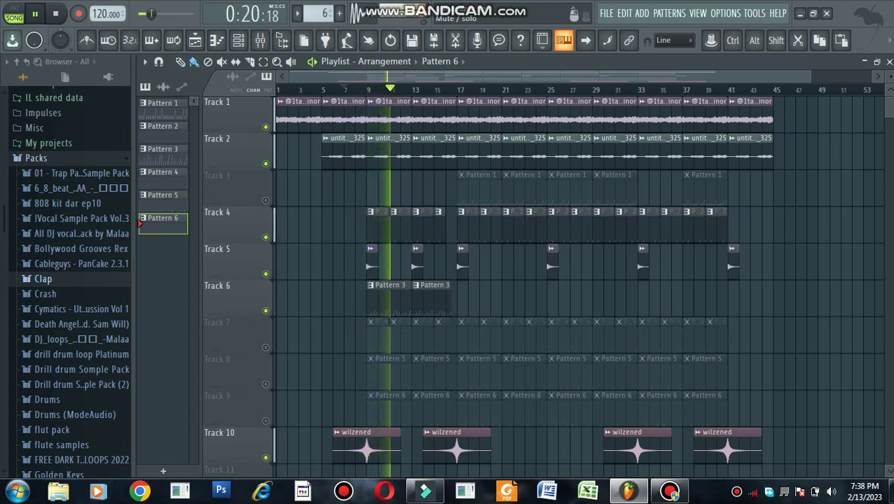
{"action": "left_click", "coordinate": [266, 347]}
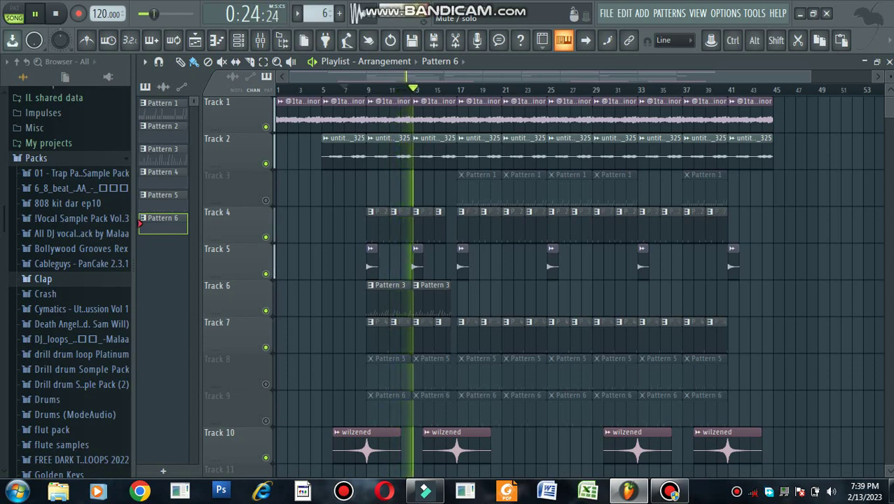
{"action": "left_click", "coordinate": [266, 384]}
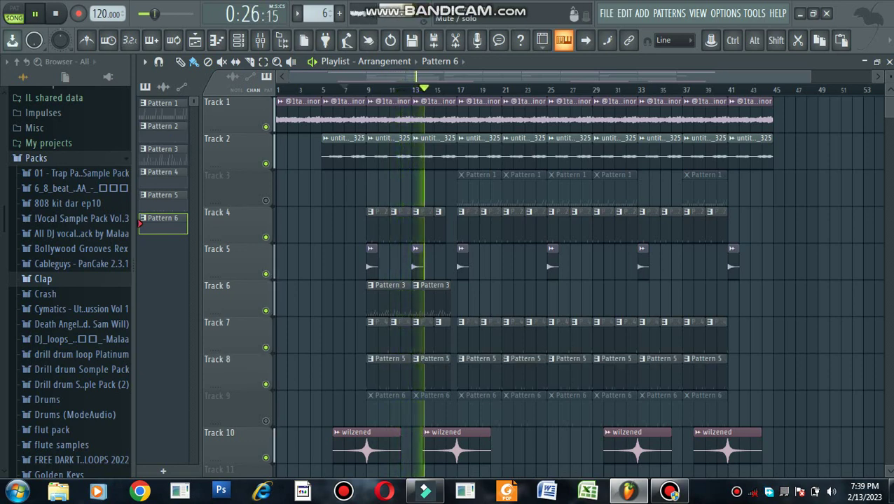
{"action": "left_click", "coordinate": [265, 420]}
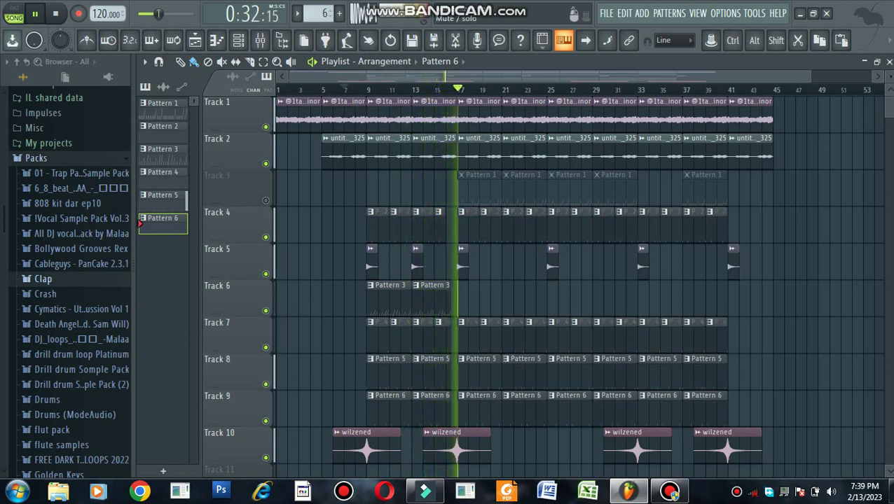
{"action": "left_click", "coordinate": [266, 200]}
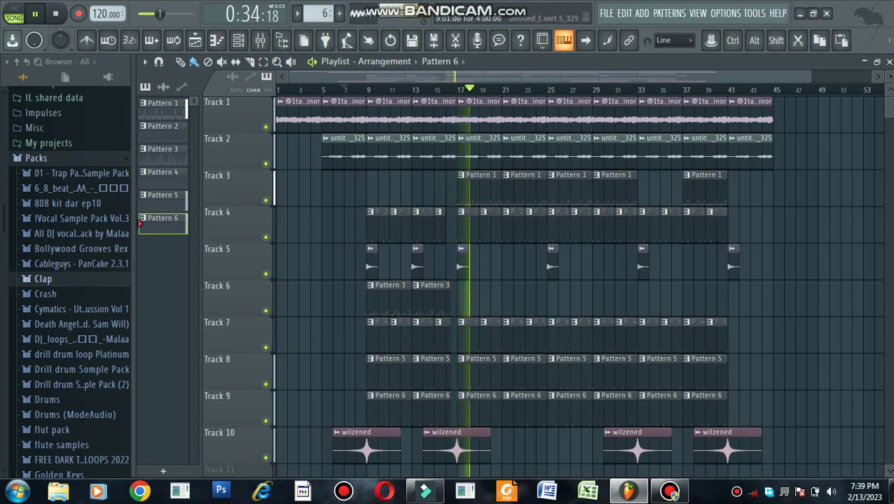
Step: Restart the song from the beginning to audition the full arrangement with all ten tracks
{"action": "double_click", "coordinate": [56, 13]}
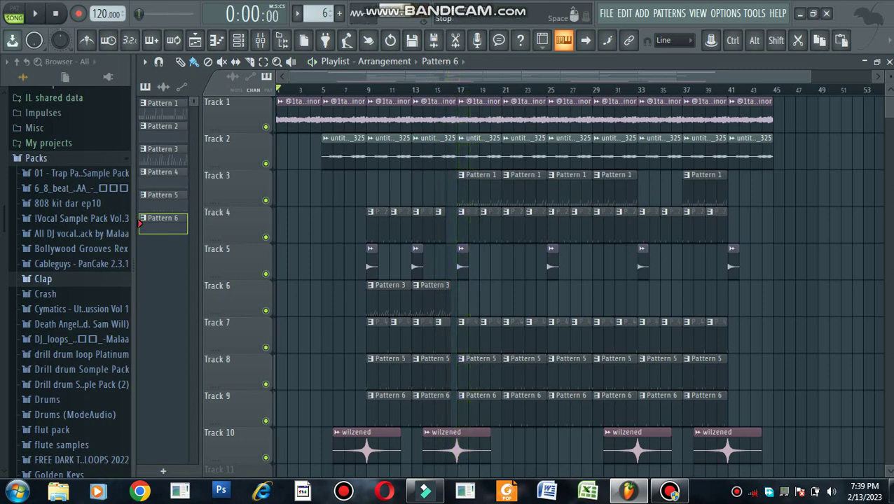
{"action": "key", "text": "space"}
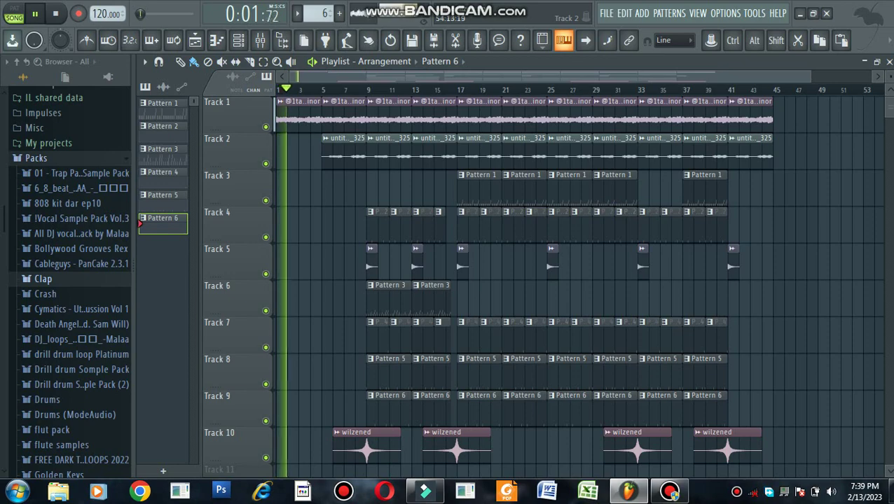
{"action": "scroll", "coordinate": [224, 140], "scroll_direction": "down", "scroll_amount": 2}
{"action": "scroll", "coordinate": [546, 280], "scroll_direction": "up", "scroll_amount": 2}
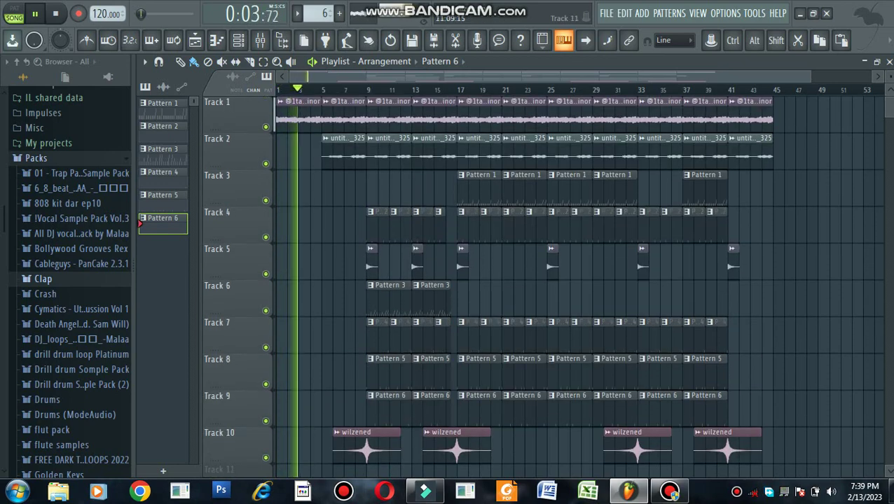
{"action": "left_click", "coordinate": [670, 491]}
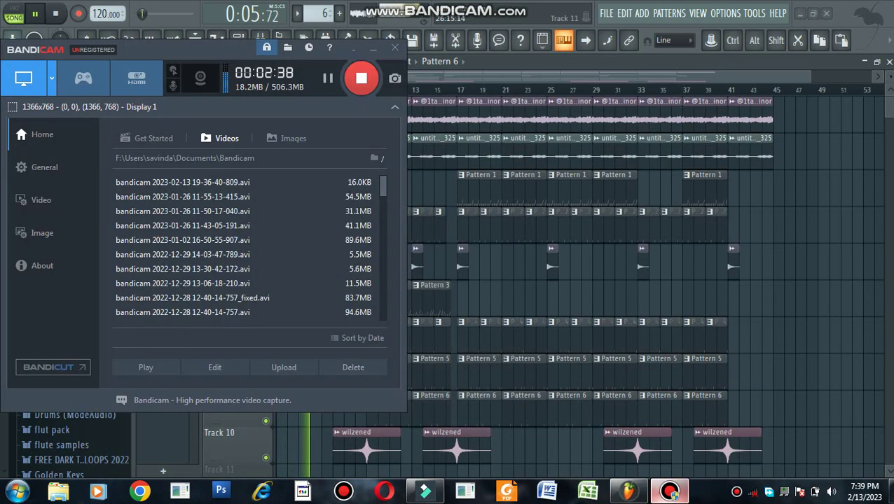
{"action": "left_click", "coordinate": [669, 491]}
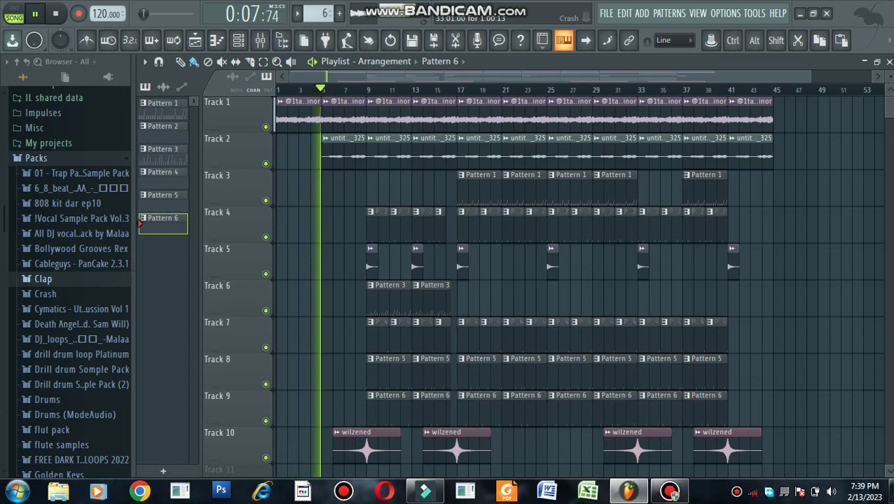
Step: Examine Insert 5 and Insert 15 in the full-size mixer, including Insert 15's Fruity parametric EQ 2 curve
{"action": "key", "text": "F9"}
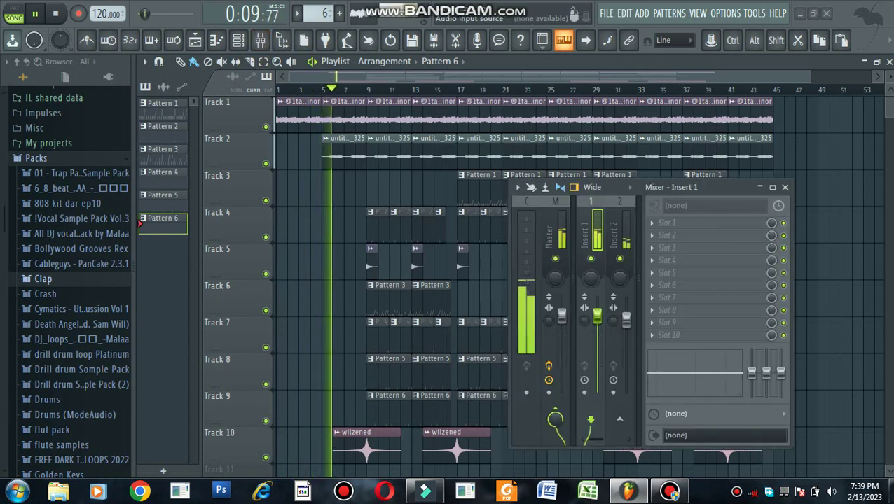
{"action": "left_click", "coordinate": [772, 187]}
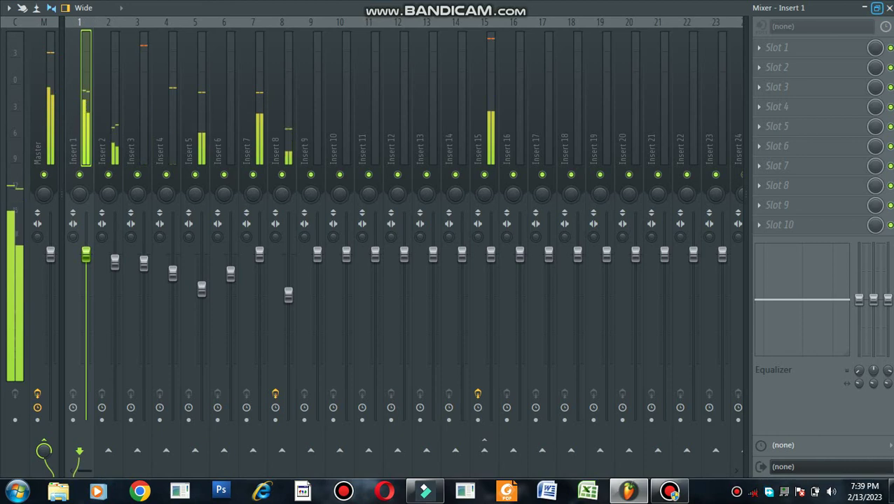
{"action": "left_click_drag", "start_coordinate": [202, 290], "coordinate": [202, 290]}
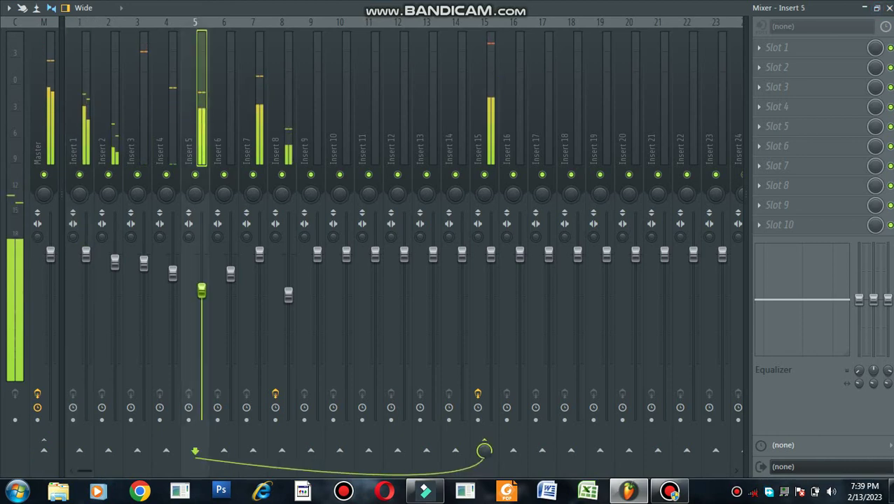
{"action": "left_click", "coordinate": [487, 133]}
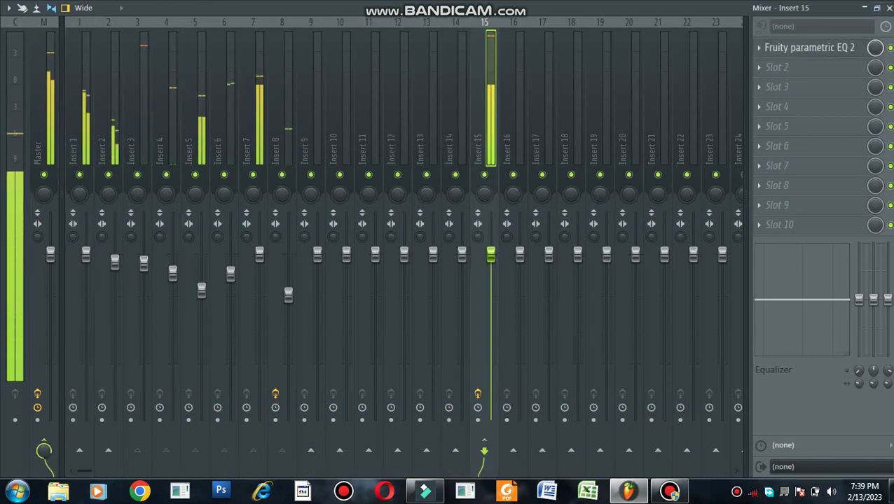
{"action": "left_click", "coordinate": [889, 8]}
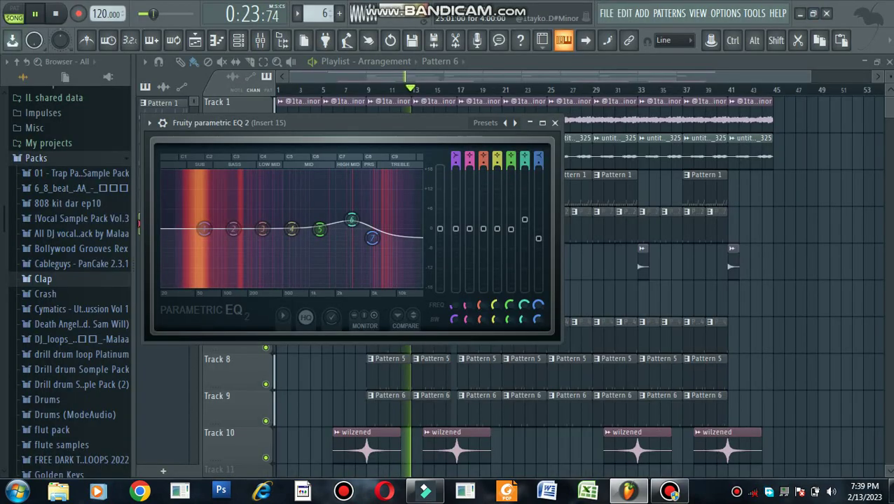
{"action": "left_click", "coordinate": [556, 123]}
Step: Reopen the mixer and examine how Inserts 7 and 8 are routed, comparing them with Insert 15
{"action": "left_click", "coordinate": [260, 40]}
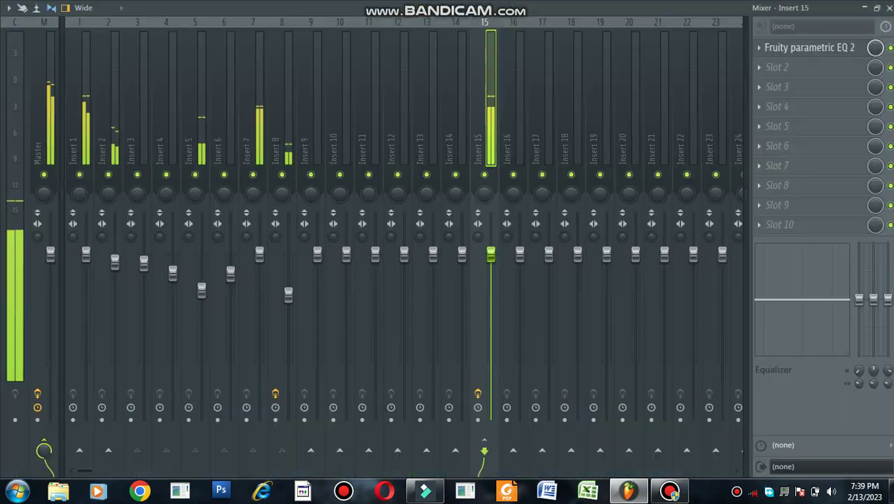
{"action": "left_click", "coordinate": [283, 137]}
{"action": "left_click", "coordinate": [251, 137]}
{"action": "mouse_move", "coordinate": [252, 136]}
{"action": "left_mouse_down"}
{"action": "mouse_move", "coordinate": [283, 136]}
{"action": "mouse_move", "coordinate": [81, 137]}
{"action": "mouse_move", "coordinate": [253, 136]}
{"action": "left_mouse_up"}
{"action": "left_click", "coordinate": [283, 137]}
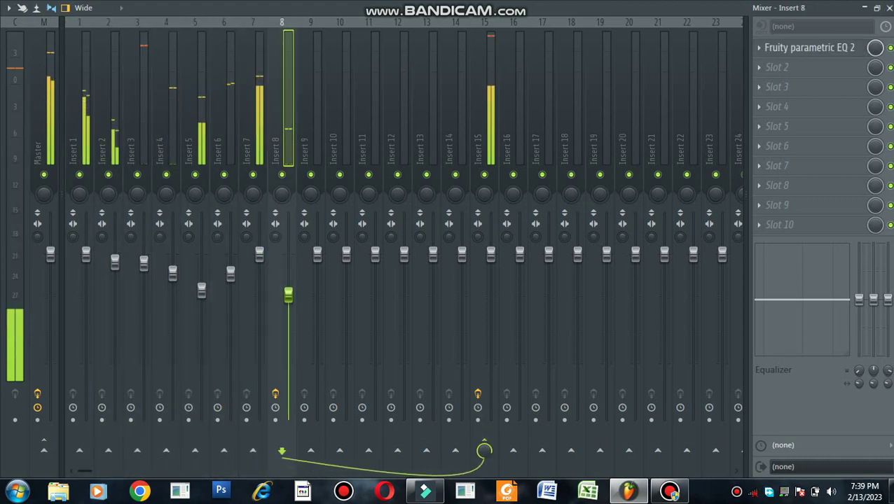
{"action": "left_click", "coordinate": [484, 137]}
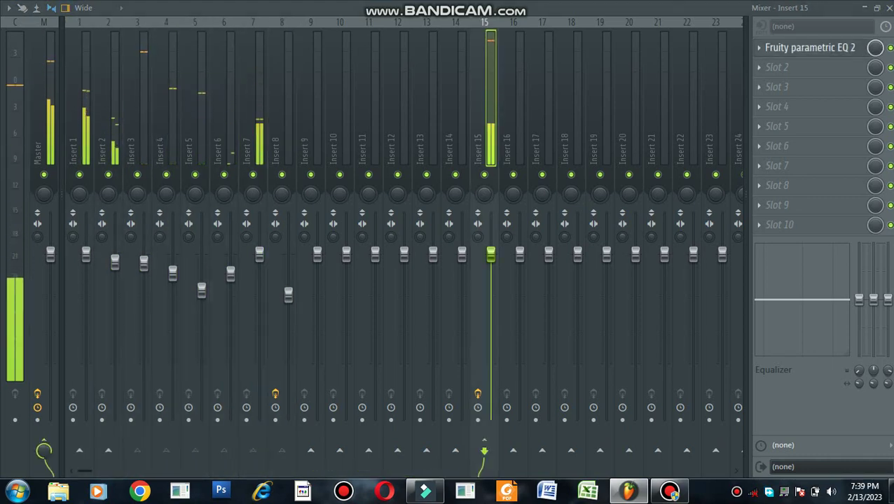
{"action": "key", "text": "F9"}
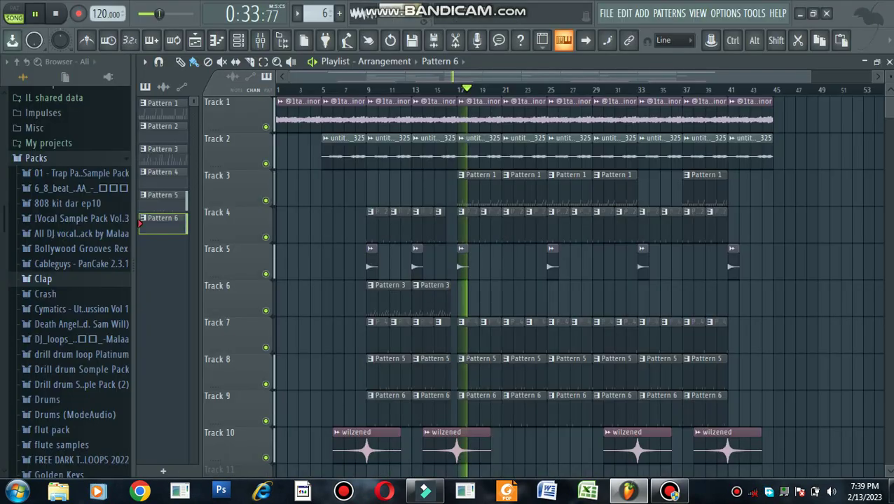
Step: Select Pattern 1 and examine its hi-hat notes in the channel rack and piano roll while the song plays
{"action": "left_click", "coordinate": [163, 108]}
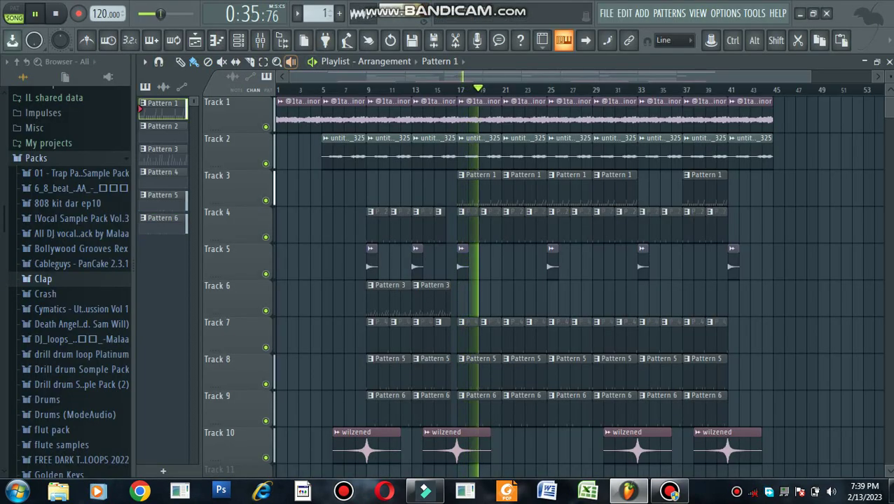
{"action": "left_click", "coordinate": [239, 41]}
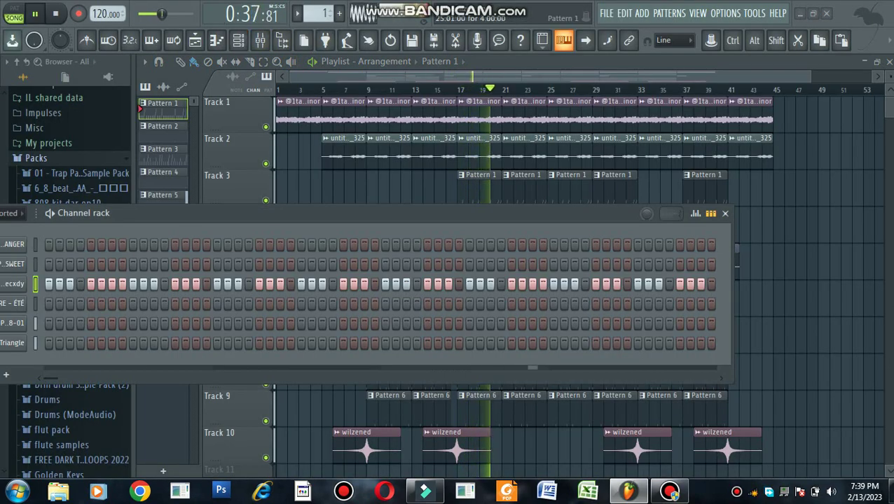
{"action": "left_click", "coordinate": [725, 213]}
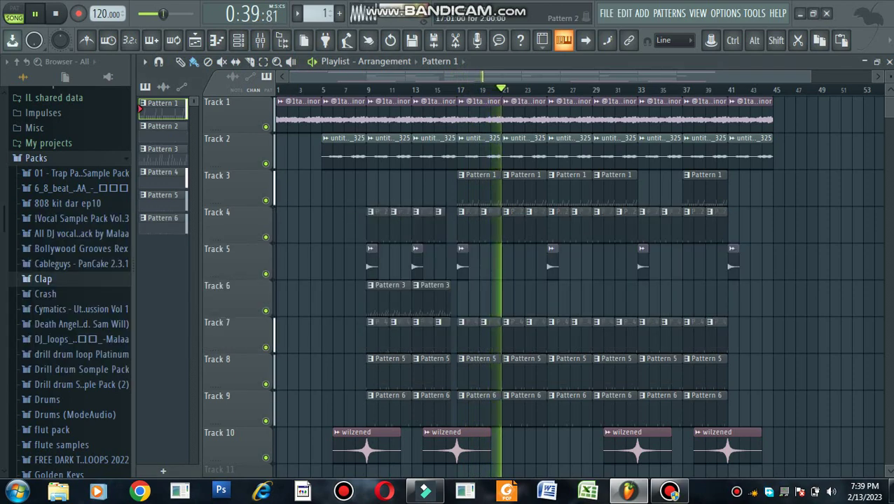
{"action": "key", "text": "F7"}
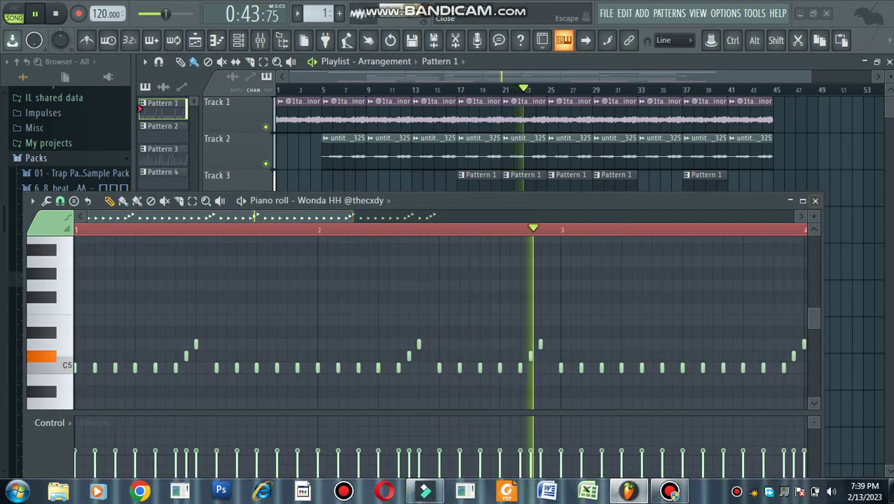
{"action": "left_click", "coordinate": [815, 201]}
{"action": "left_click_drag", "start_coordinate": [889, 107], "coordinate": [888, 109]}
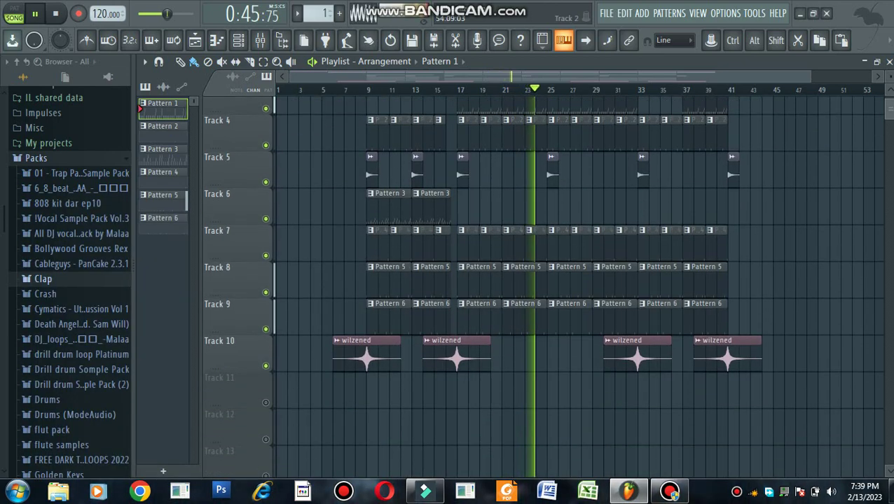
{"action": "scroll", "coordinate": [580, 287], "scroll_direction": "up", "scroll_amount": 3}
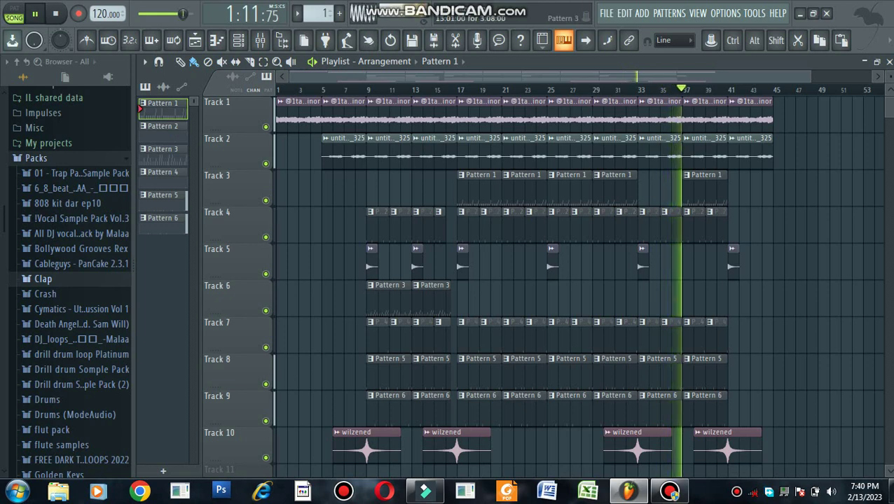
Step: Try adding a Pattern 3 clip to Track 6 at bar 28
{"action": "left_click", "coordinate": [431, 298]}
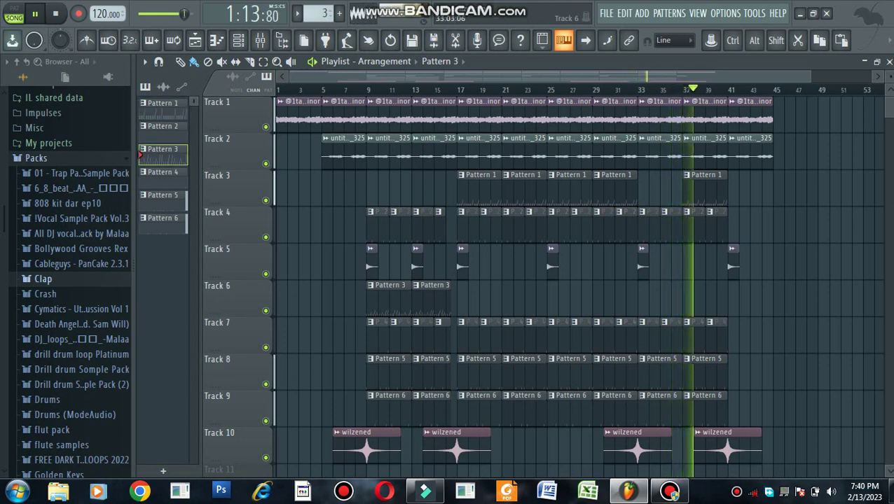
{"action": "left_click", "coordinate": [644, 299]}
{"action": "right_click", "coordinate": [651, 299]}
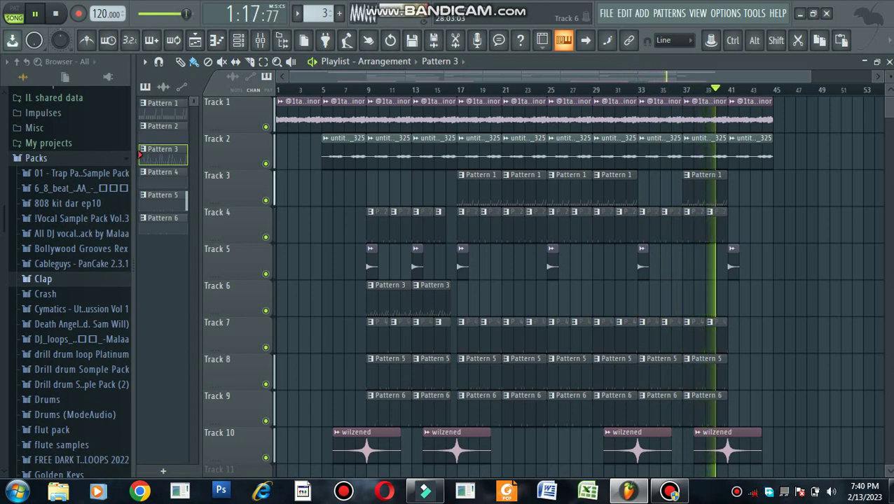
{"action": "left_click", "coordinate": [592, 294]}
{"action": "left_click", "coordinate": [584, 285]}
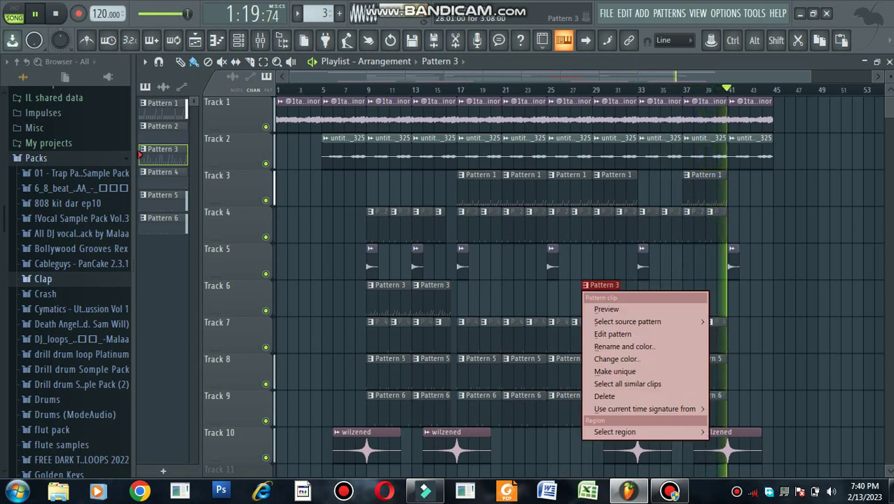
{"action": "right_click", "coordinate": [586, 285]}
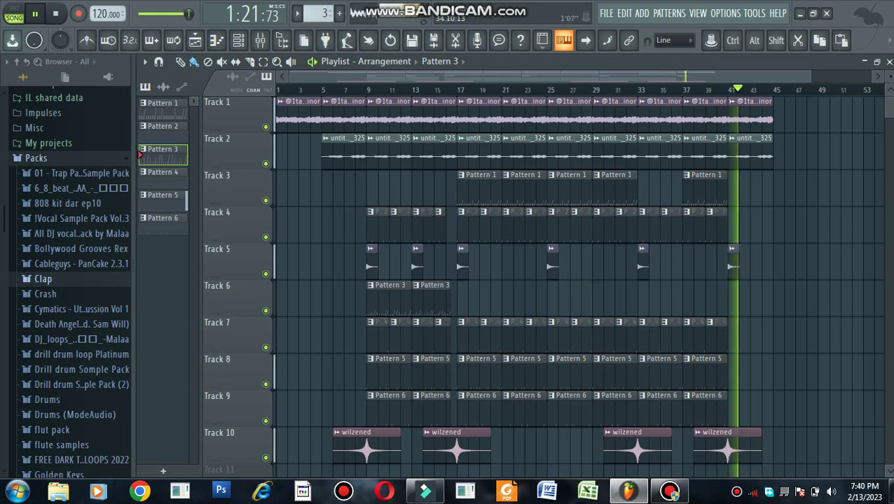
Step: Stop the song after its last bar and return the playhead to the start
{"action": "left_click", "coordinate": [606, 14]}
{"action": "left_click", "coordinate": [616, 75]}
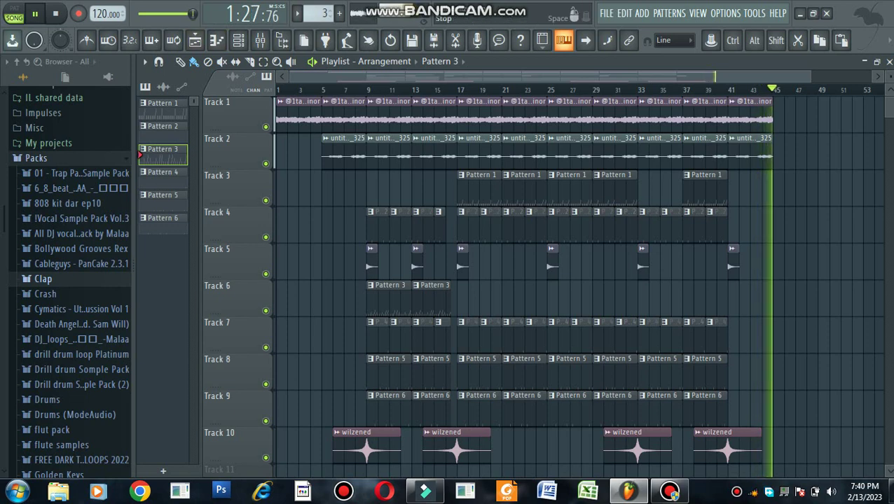
{"action": "left_click", "coordinate": [55, 14]}
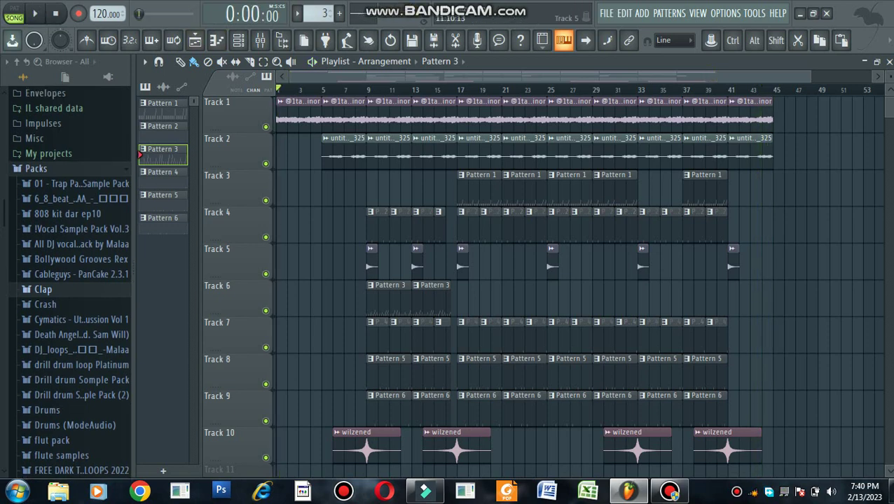